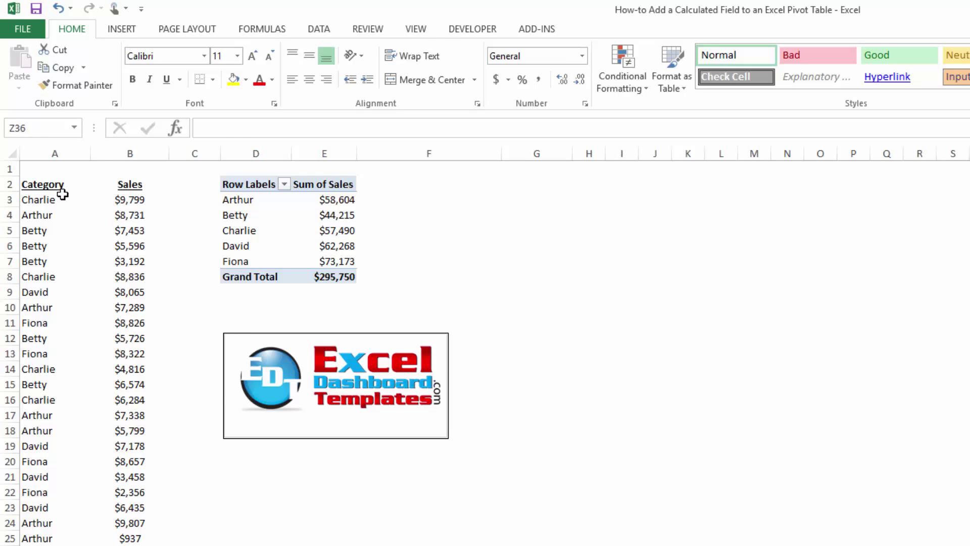
Step: Clear the data selection and select a cell inside the pivot table
{"action": "left_click_drag", "start_coordinate": [50, 185], "coordinate": [131, 415]}
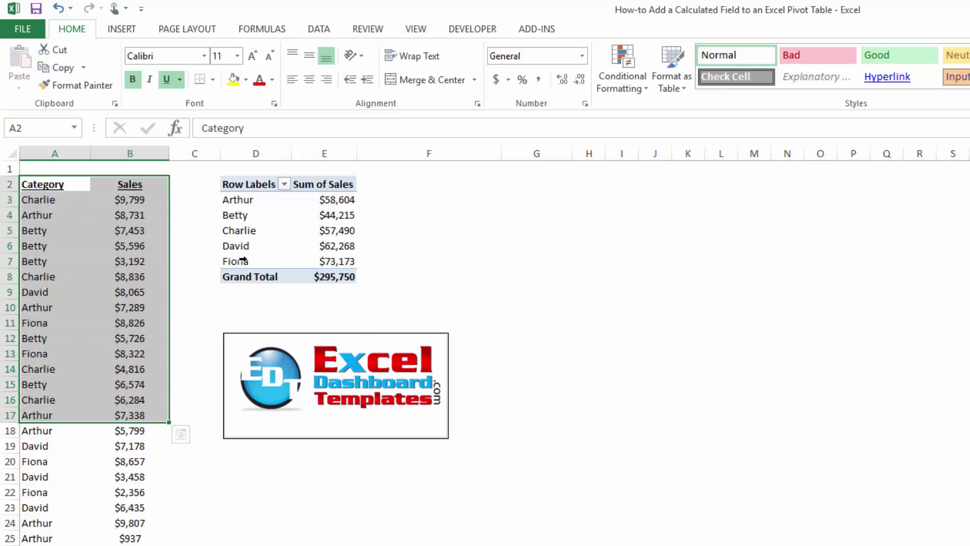
{"action": "left_click", "coordinate": [431, 261]}
{"action": "left_click", "coordinate": [287, 306]}
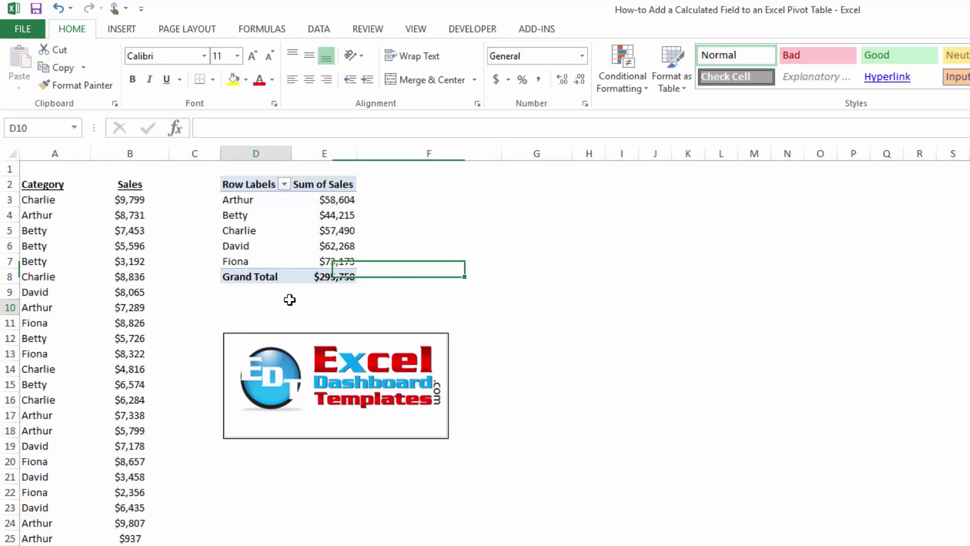
{"action": "left_click", "coordinate": [319, 226]}
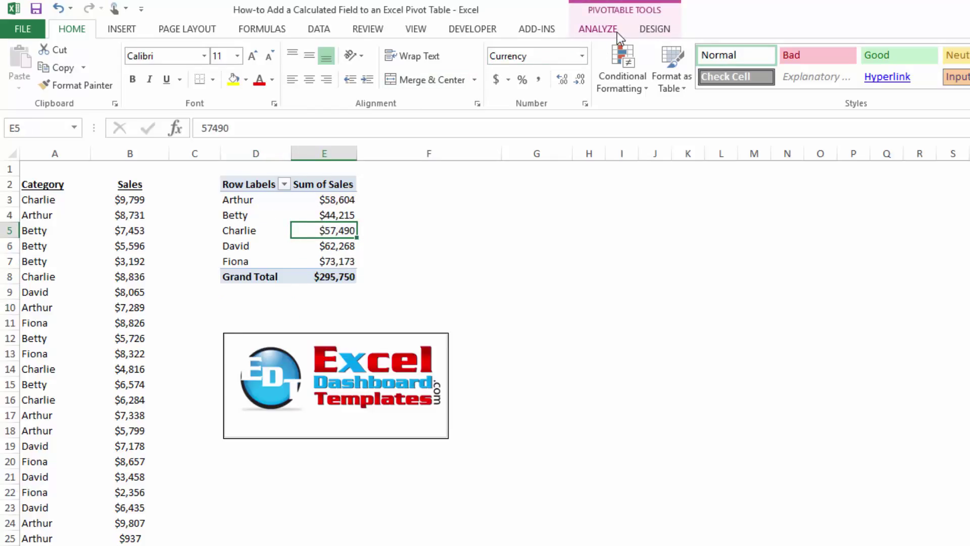
Step: Add a calculated field named Commission with the formula =Sales*.05
{"action": "left_click", "coordinate": [601, 31]}
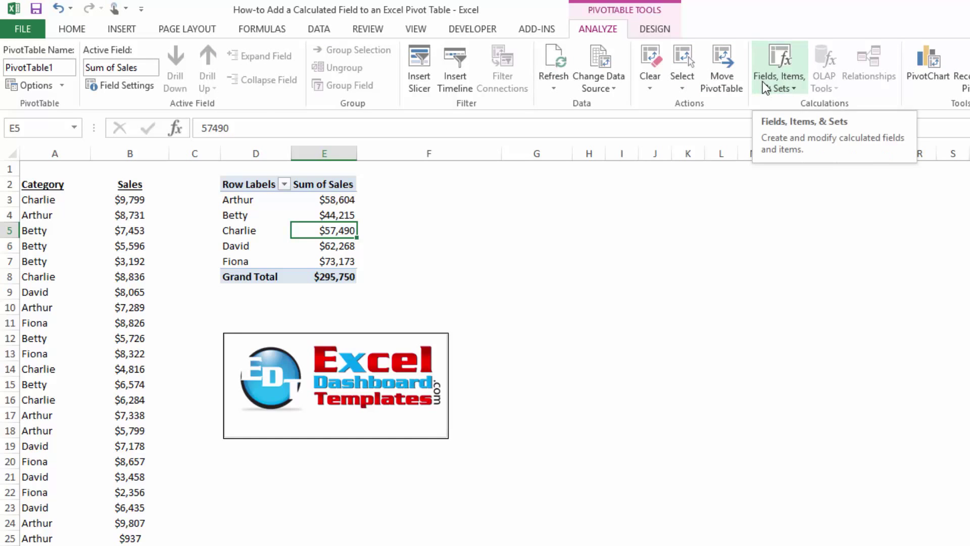
{"action": "left_click", "coordinate": [788, 80]}
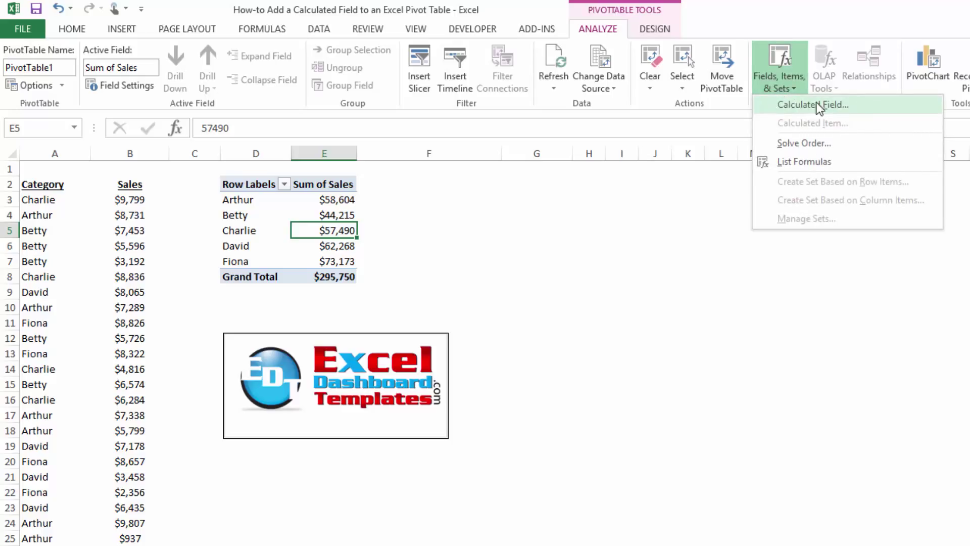
{"action": "left_click", "coordinate": [860, 102]}
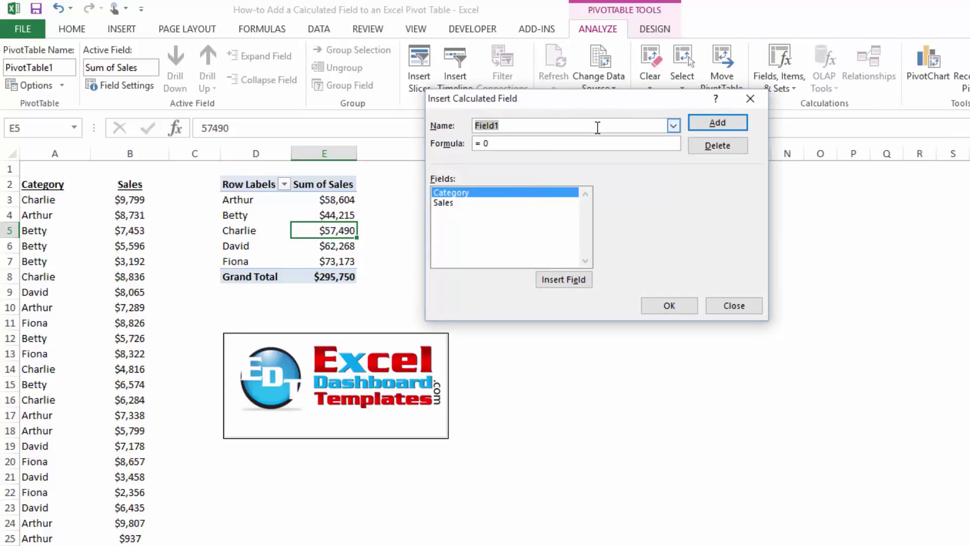
{"action": "type", "text": "Commission"}
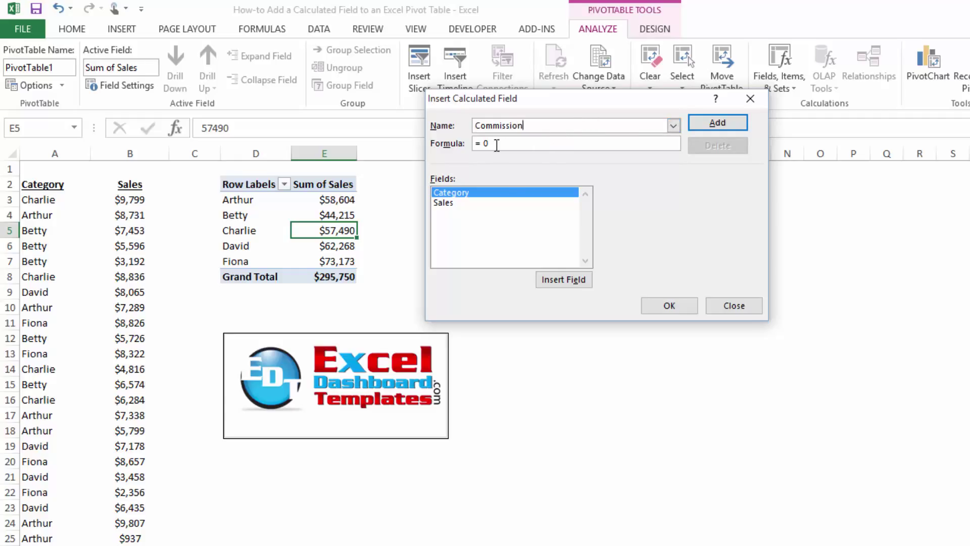
{"action": "key", "text": "BackSpace"}
{"action": "left_click", "coordinate": [465, 202]}
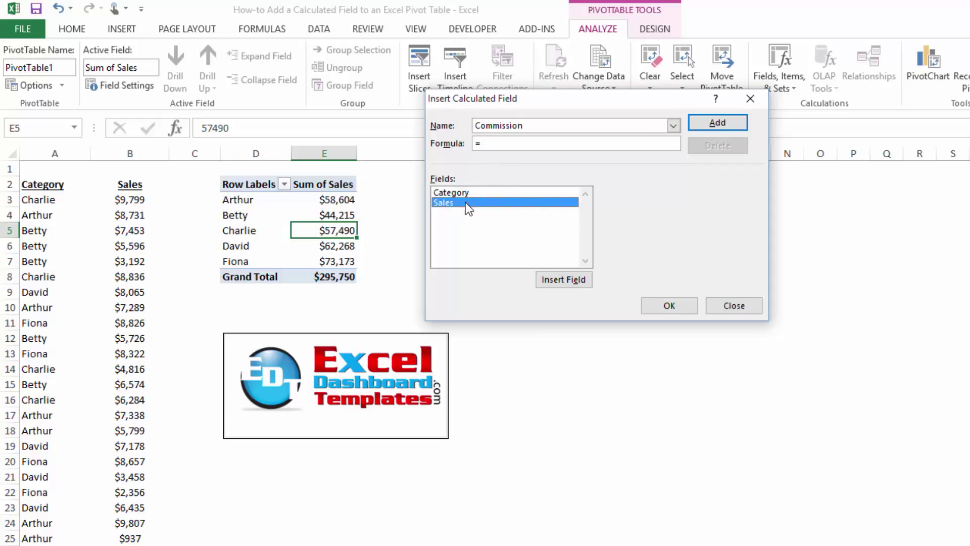
{"action": "left_click", "coordinate": [547, 274]}
{"action": "type", "text": "*.05"}
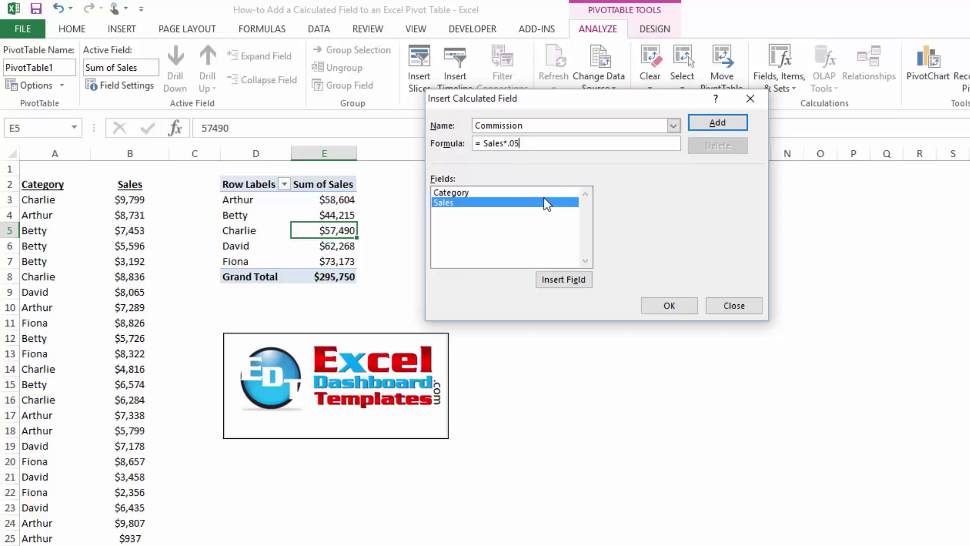
{"action": "left_click", "coordinate": [706, 126]}
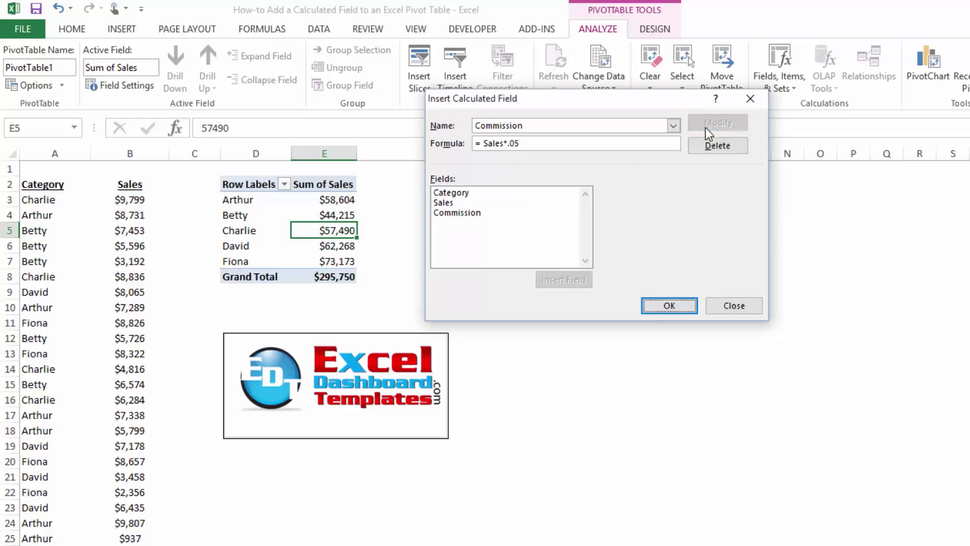
{"action": "left_click", "coordinate": [655, 306]}
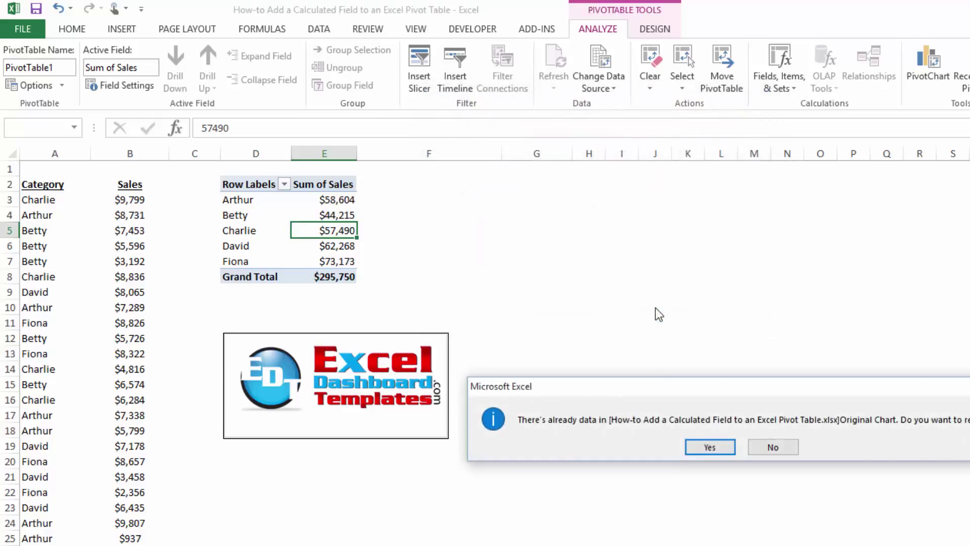
Step: Accept replacing the sheet data and check Arthur's sales and commission values
{"action": "left_click", "coordinate": [707, 446]}
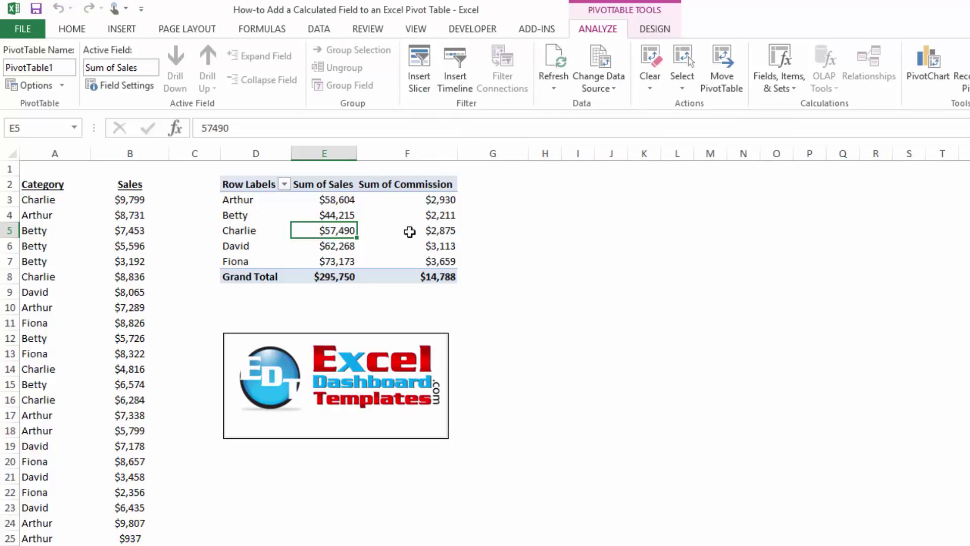
{"action": "left_click", "coordinate": [414, 199]}
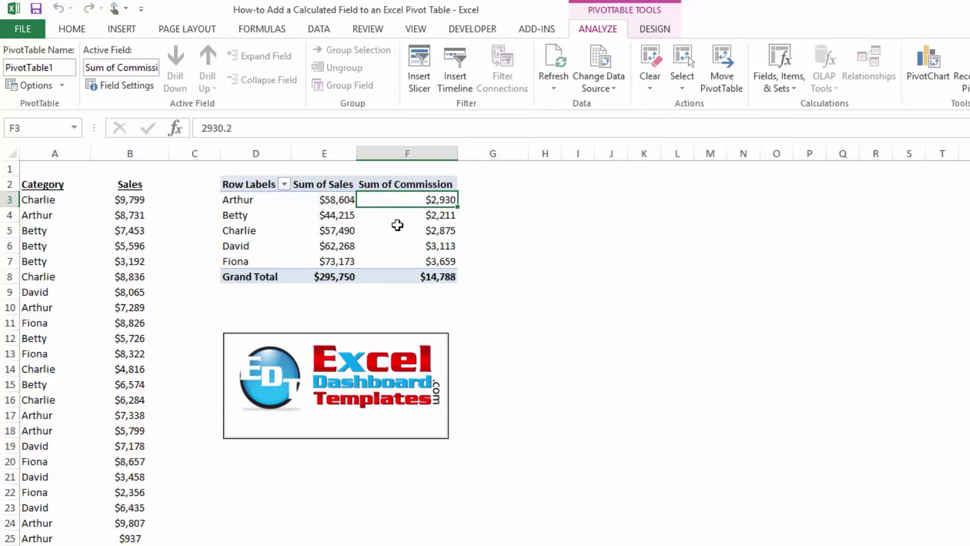
{"action": "left_click", "coordinate": [326, 199]}
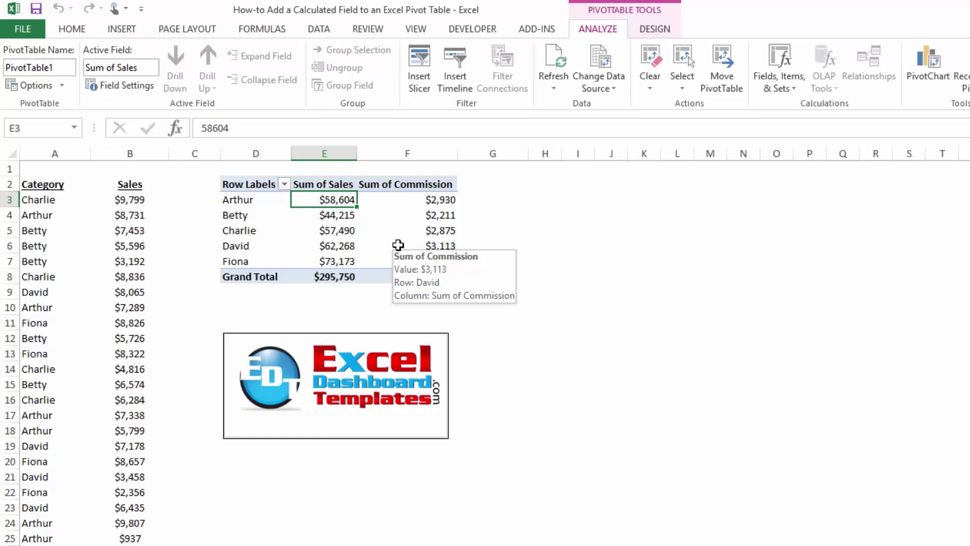
{"action": "left_click", "coordinate": [404, 203]}
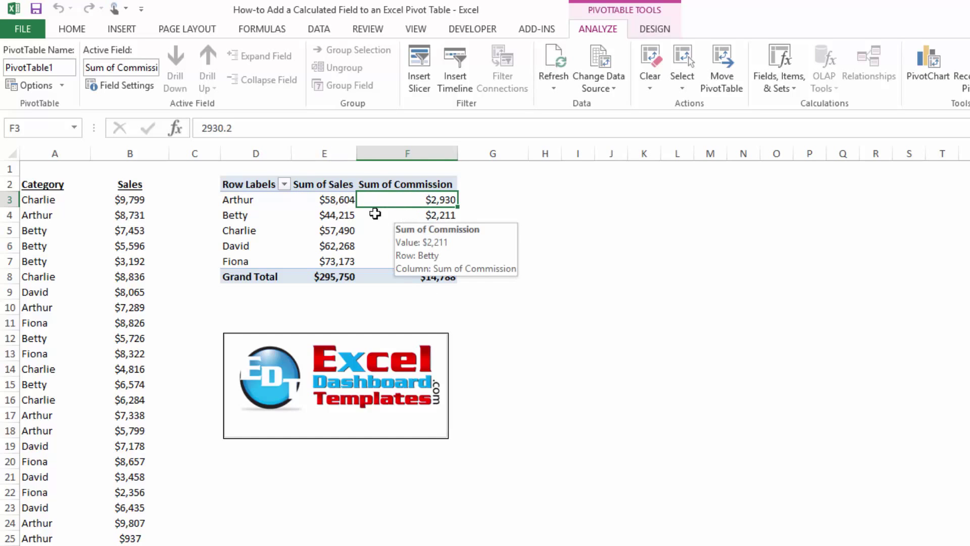
Step: Highlight the Sum of Sales and Sum of Commission columns to compare values
{"action": "left_click_drag", "start_coordinate": [318, 184], "coordinate": [329, 262]}
{"action": "left_click_drag", "start_coordinate": [401, 184], "coordinate": [406, 263]}
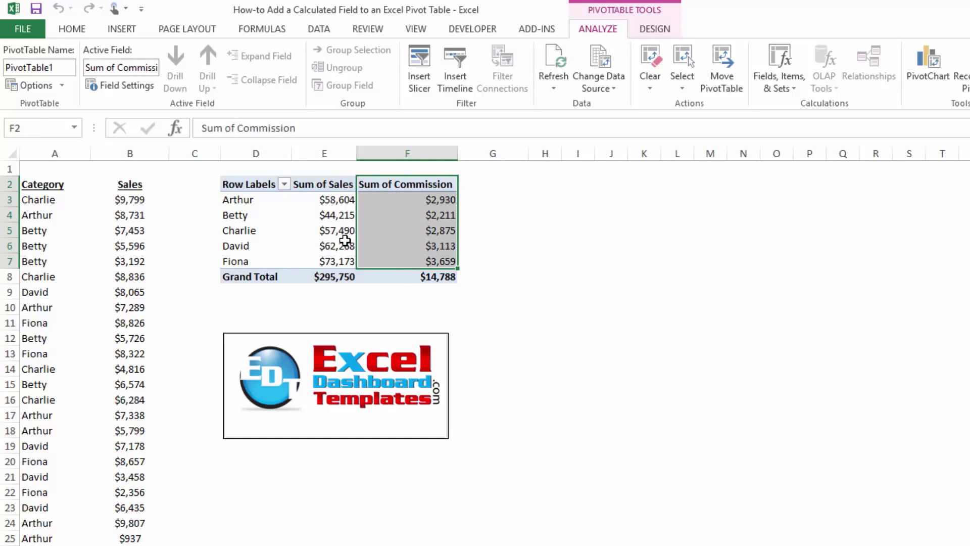
{"action": "left_click_drag", "start_coordinate": [327, 188], "coordinate": [336, 247]}
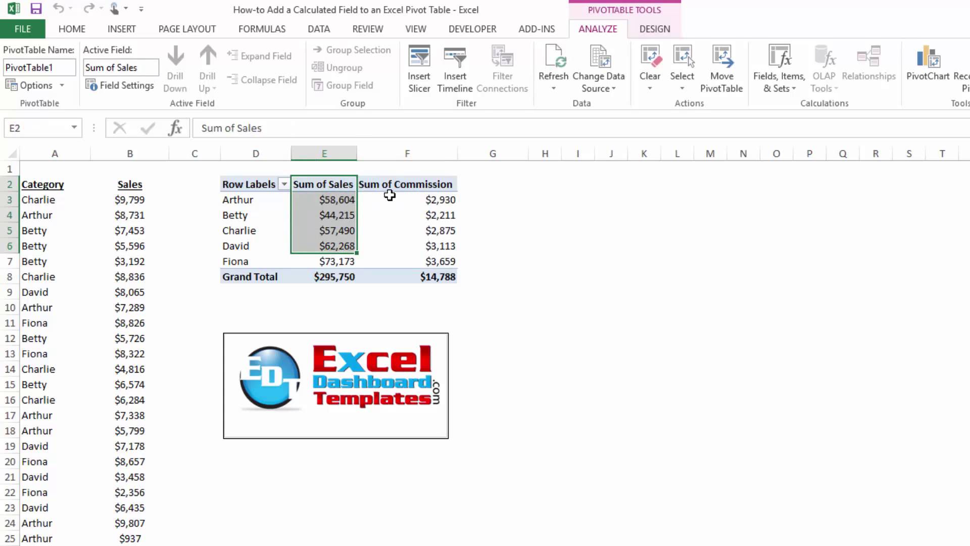
{"action": "left_click_drag", "start_coordinate": [403, 184], "coordinate": [406, 235]}
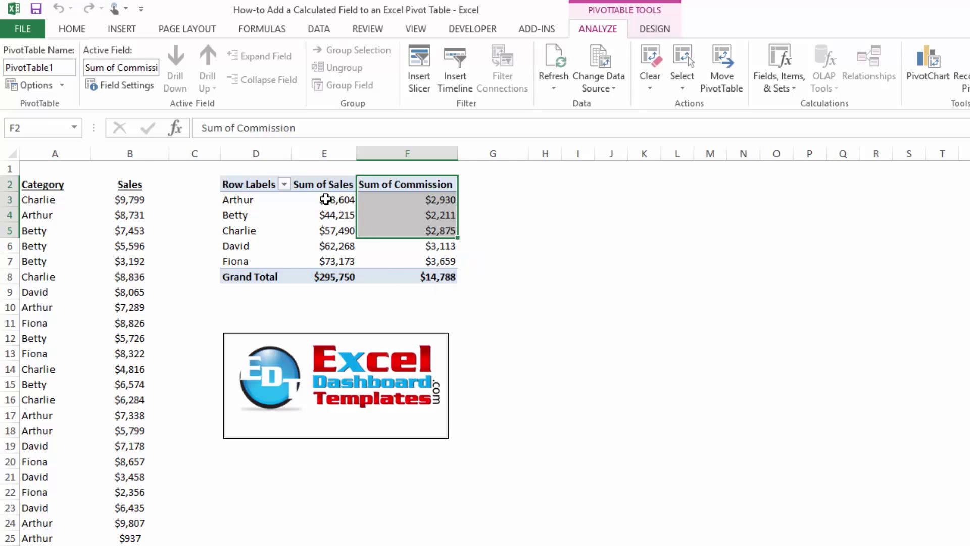
{"action": "left_click_drag", "start_coordinate": [325, 184], "coordinate": [372, 215]}
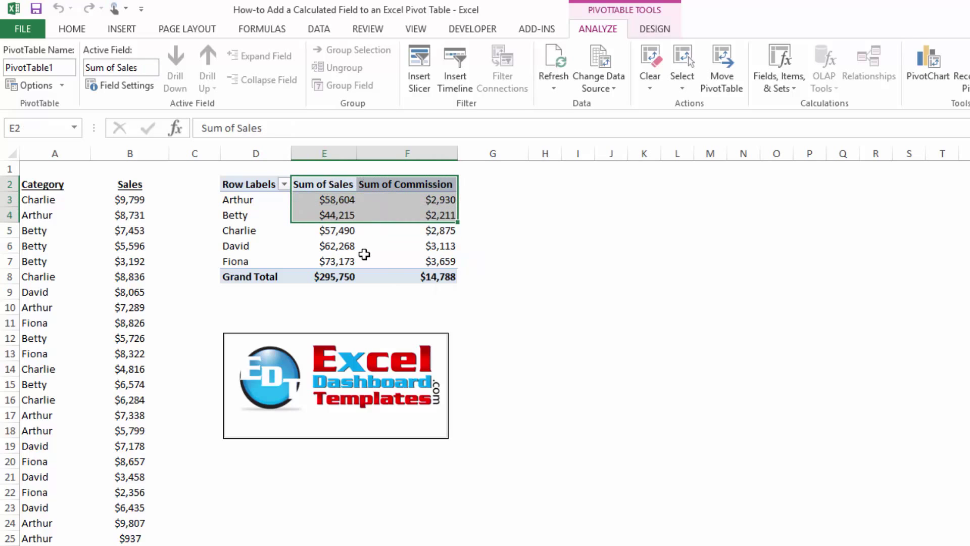
{"action": "left_click", "coordinate": [363, 247]}
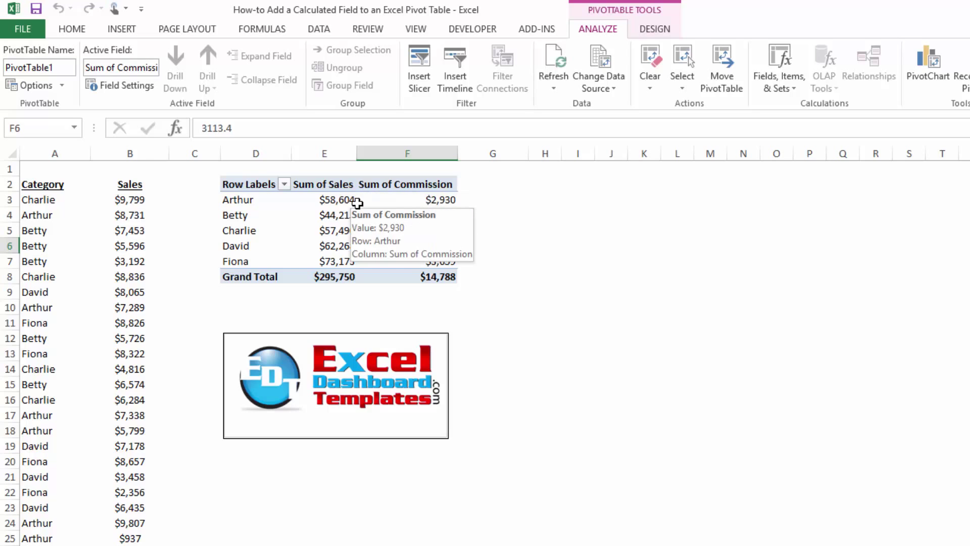
{"action": "left_click", "coordinate": [325, 199]}
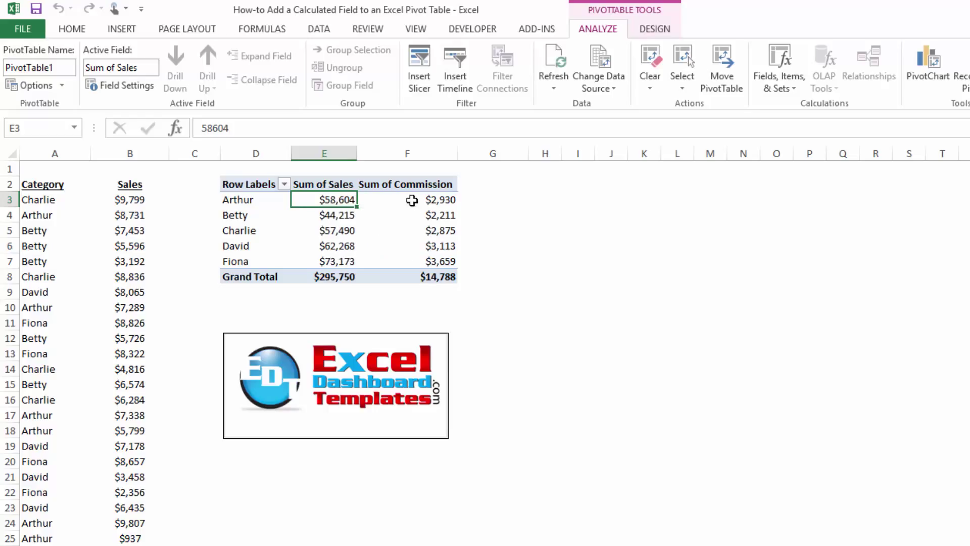
{"action": "left_click", "coordinate": [429, 200]}
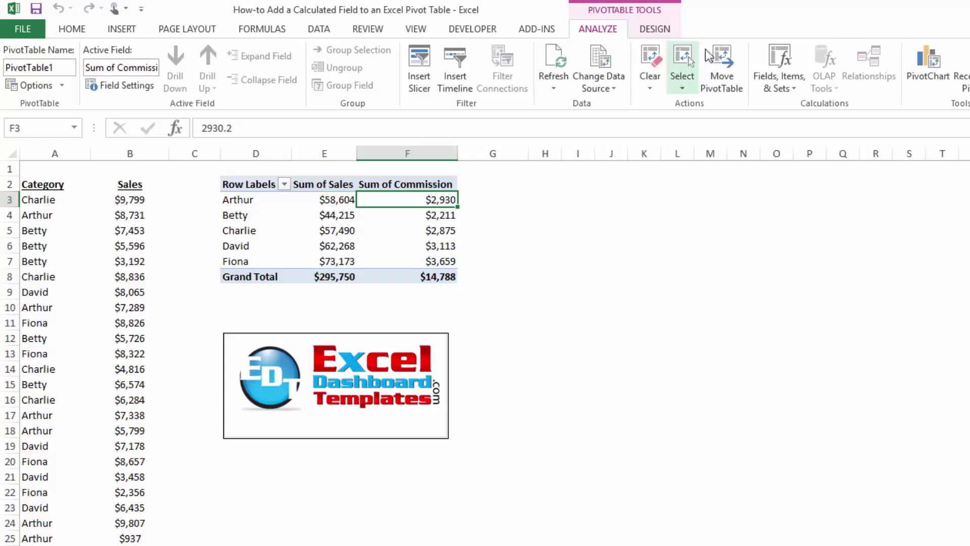
Step: Add a calculated field named Net Income with the formula =Sales-Commission
{"action": "left_click", "coordinate": [773, 76]}
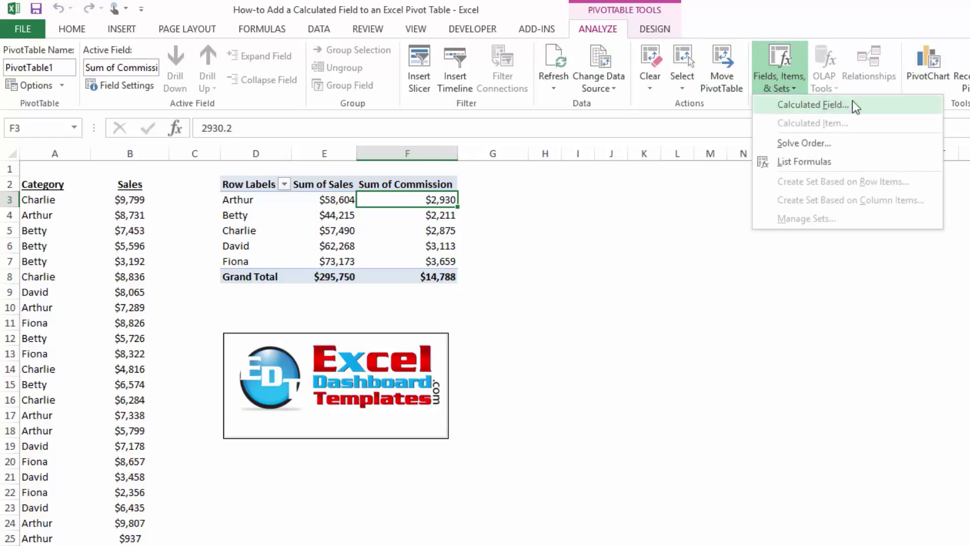
{"action": "left_click", "coordinate": [829, 104]}
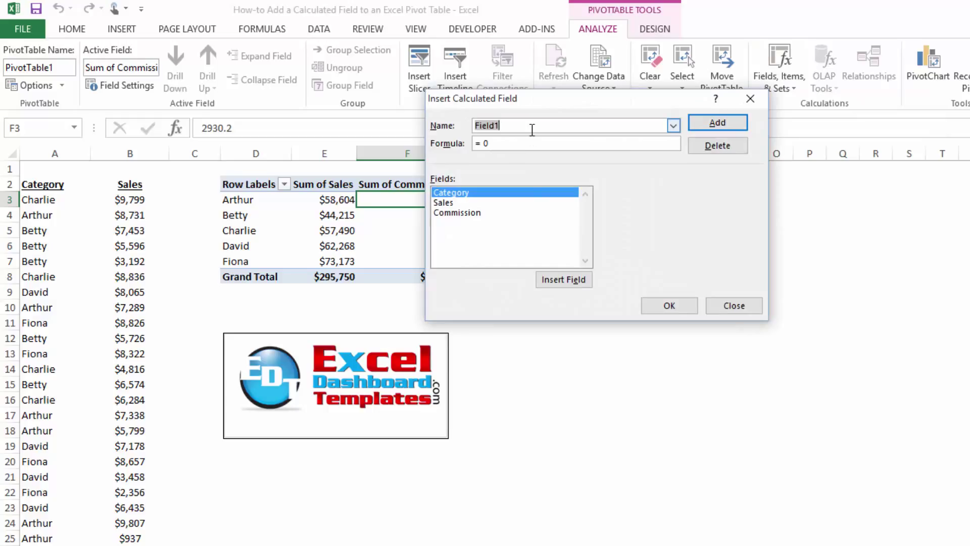
{"action": "type", "text": "Net Income"}
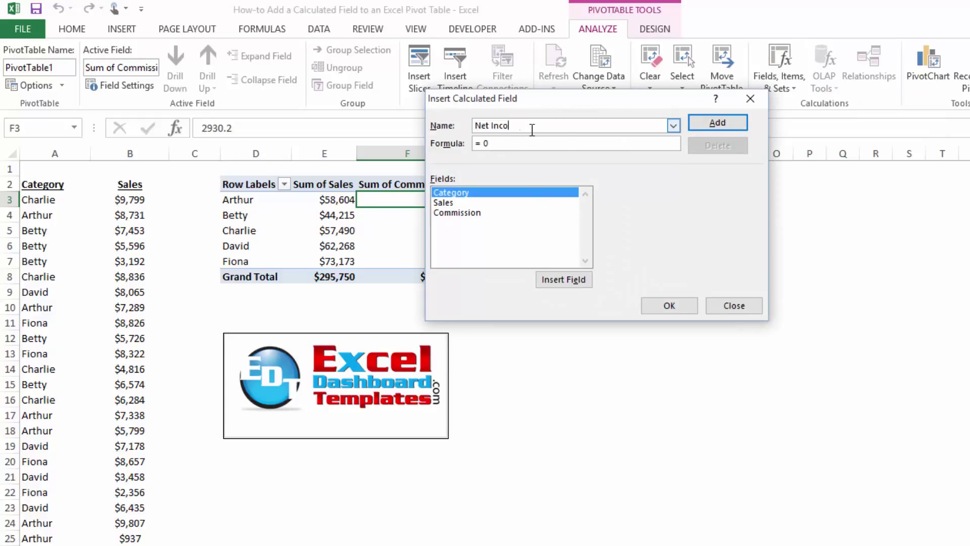
{"action": "left_click", "coordinate": [554, 147]}
{"action": "key", "text": "BackSpace"}
{"action": "left_click", "coordinate": [470, 213]}
{"action": "left_click", "coordinate": [470, 203]}
{"action": "left_click", "coordinate": [563, 279]}
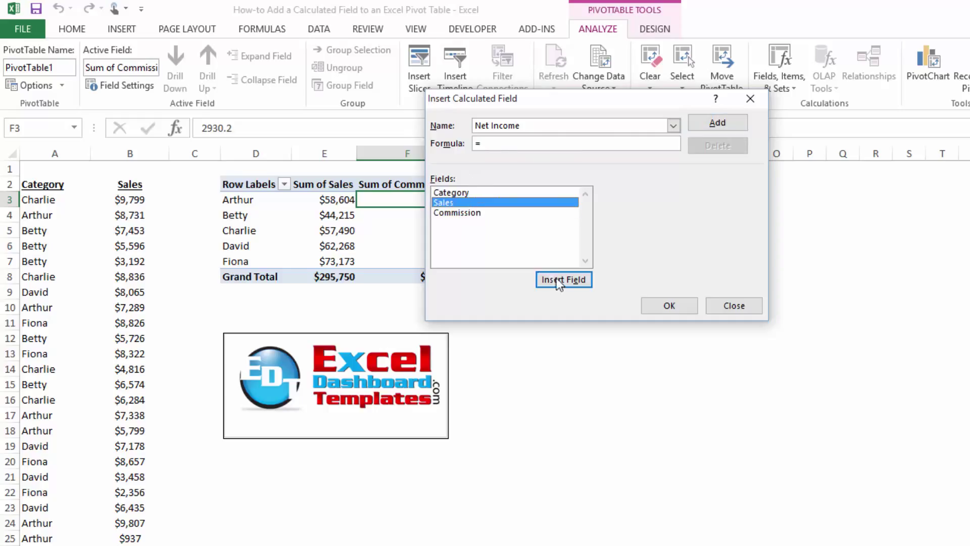
{"action": "type", "text": "-"}
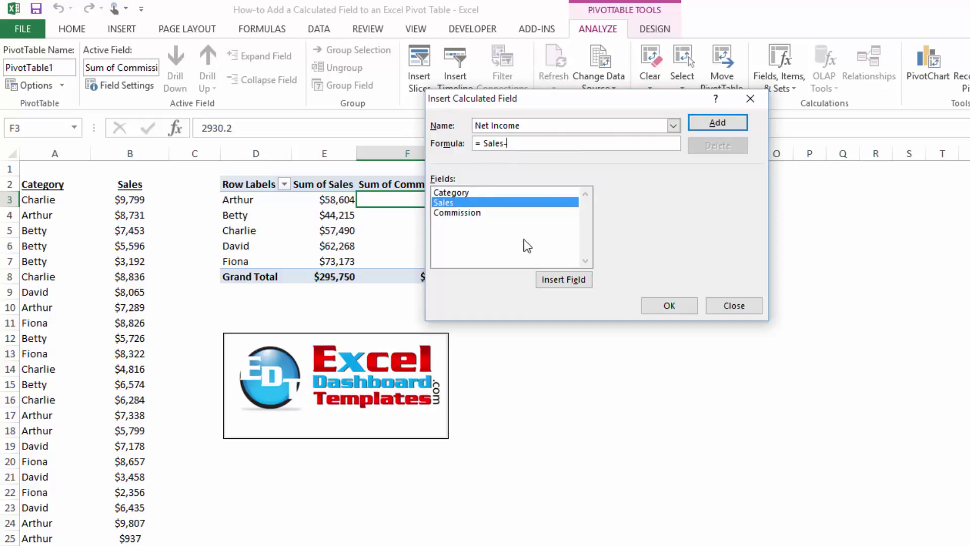
{"action": "left_click", "coordinate": [502, 214]}
{"action": "left_click", "coordinate": [542, 275]}
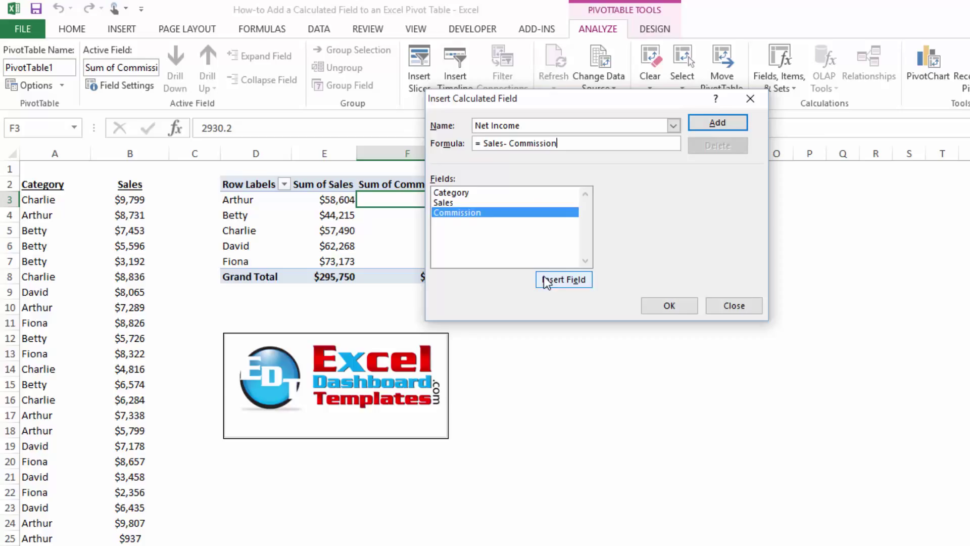
{"action": "left_click", "coordinate": [705, 127]}
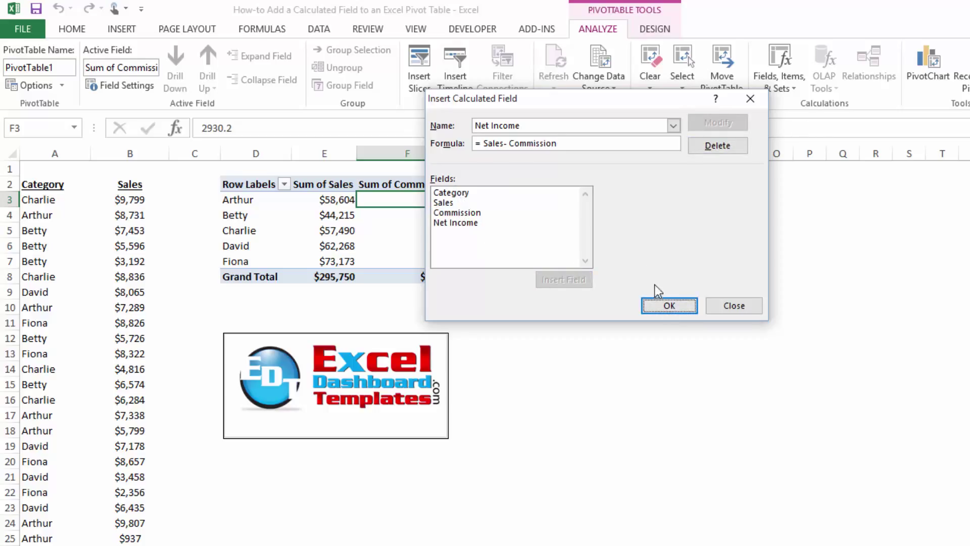
{"action": "left_click", "coordinate": [652, 304]}
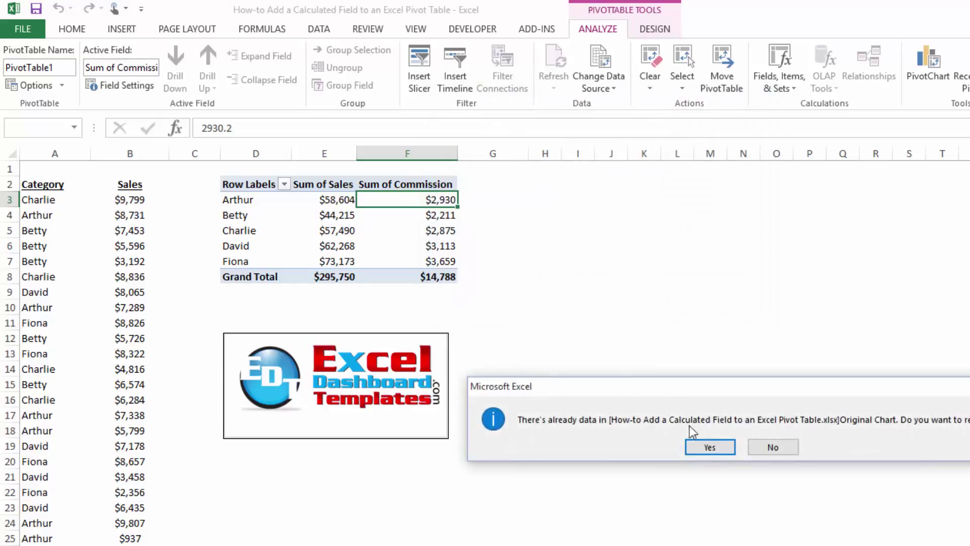
Step: Accept replacing the data and check the grand totals, including $280,963 net income
{"action": "left_click", "coordinate": [708, 447]}
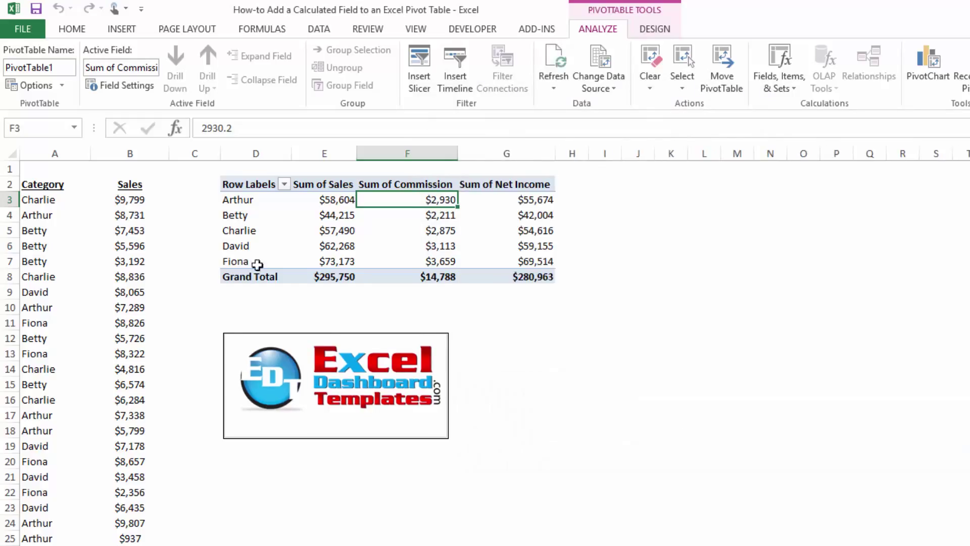
{"action": "left_click", "coordinate": [327, 276]}
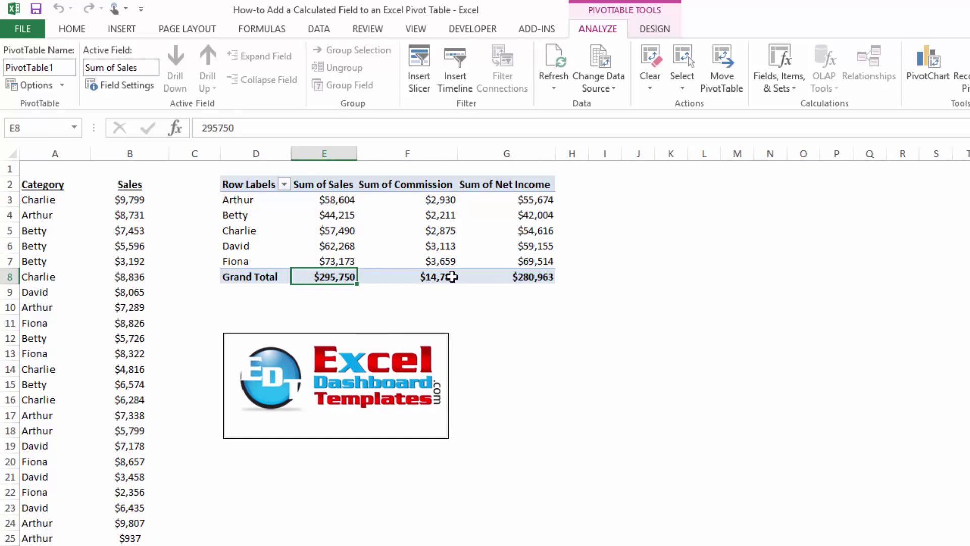
{"action": "left_click", "coordinate": [452, 276]}
{"action": "left_click", "coordinate": [541, 280]}
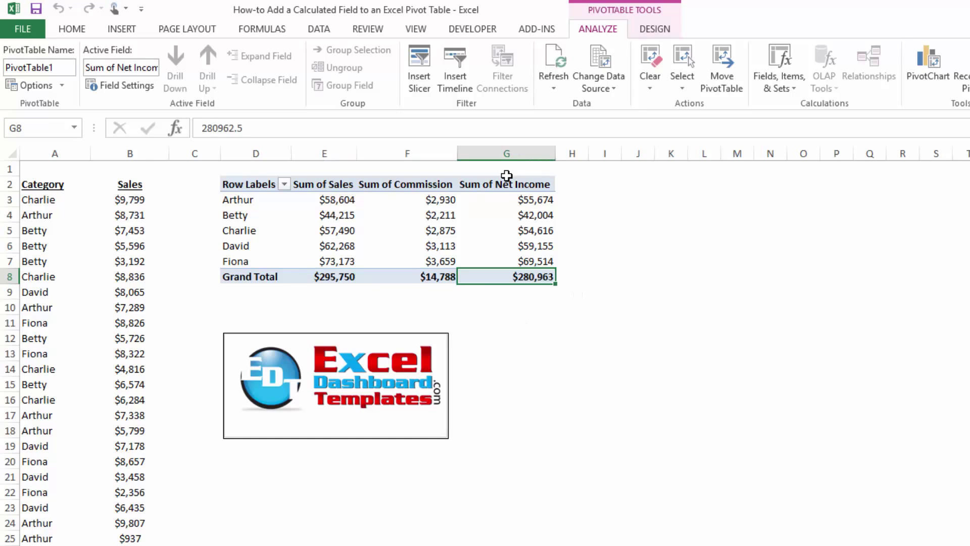
{"action": "left_click", "coordinate": [507, 176]}
{"action": "left_click", "coordinate": [610, 262]}
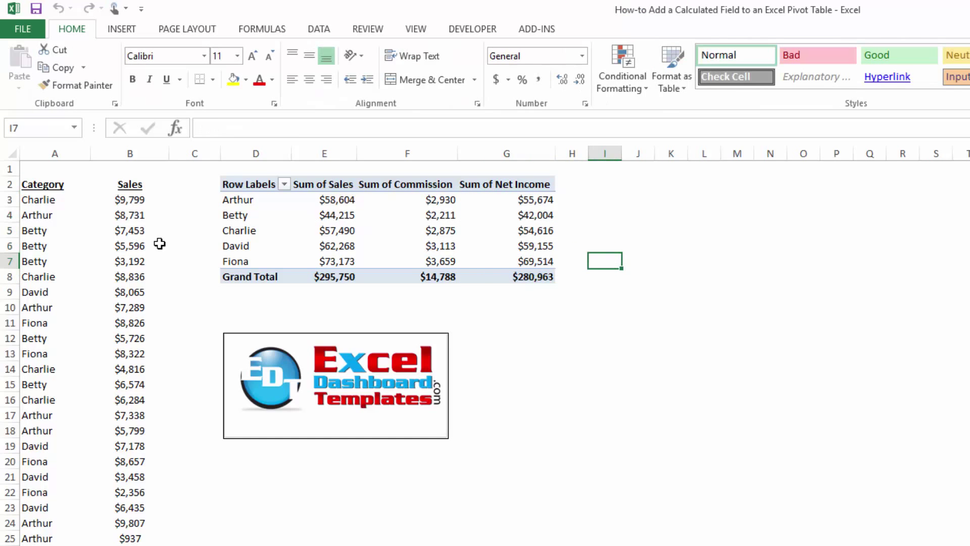
Step: Change Charlie's sale in cell B8 from $8,836 to 836
{"action": "left_click", "coordinate": [135, 293]}
{"action": "left_click", "coordinate": [134, 278]}
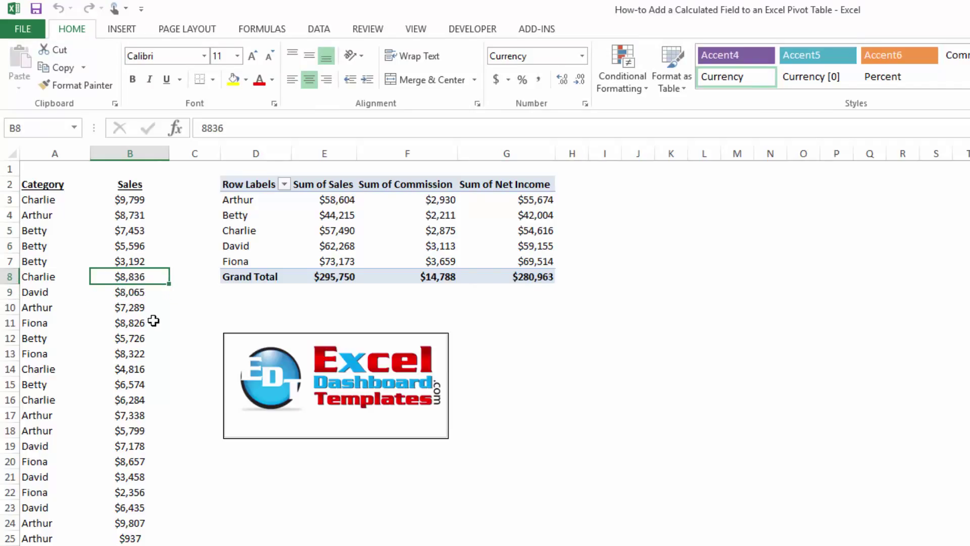
{"action": "type", "text": "836"}
{"action": "key", "text": "Return"}
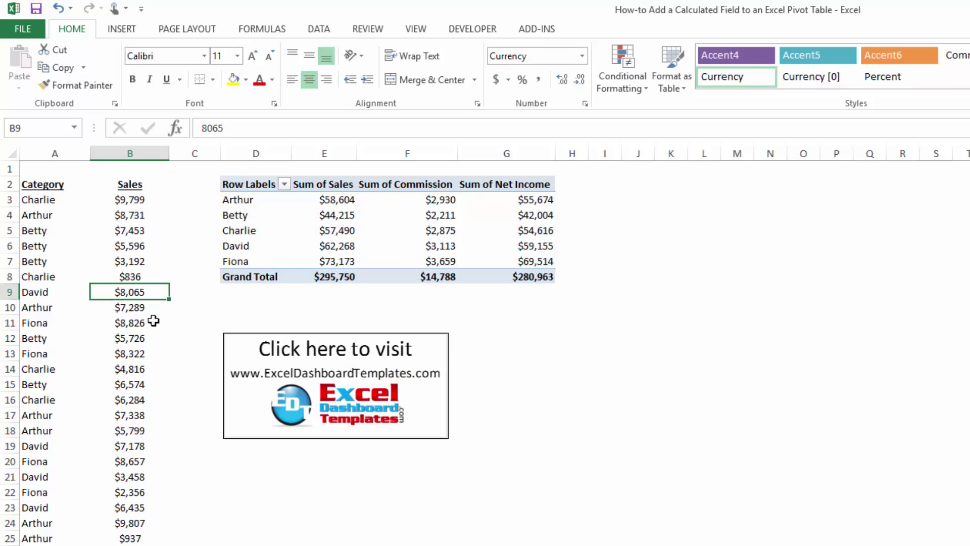
{"action": "left_click", "coordinate": [331, 230]}
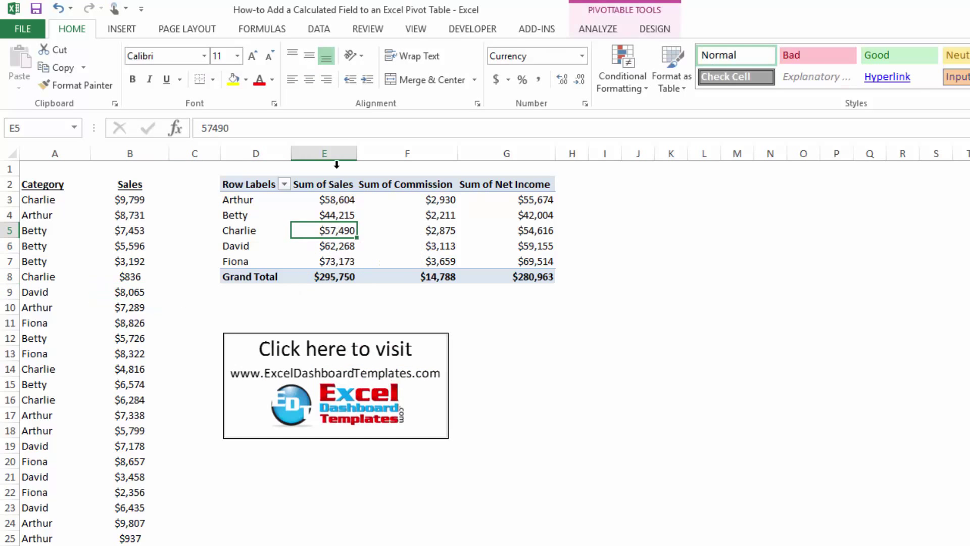
Step: Refresh All data so the pivot table picks up the edited sale
{"action": "left_click", "coordinate": [598, 30]}
{"action": "left_click", "coordinate": [319, 29]}
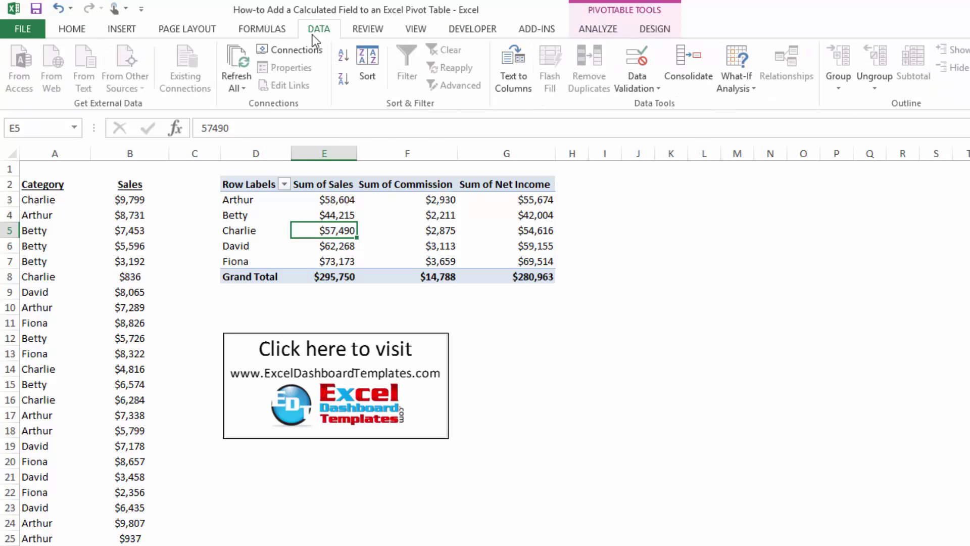
{"action": "left_click", "coordinate": [235, 56]}
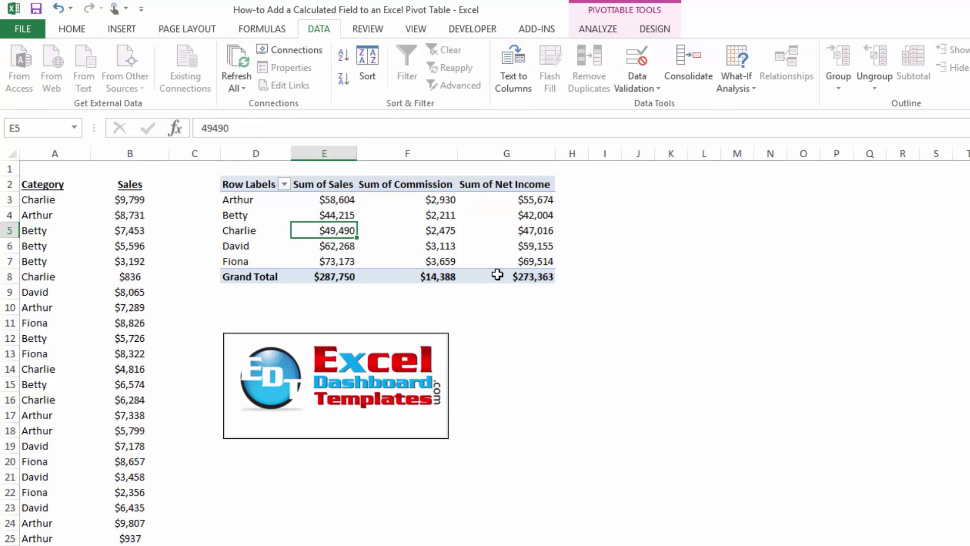
Step: Check Charlie's updated $49,490 sales, his commission and the new grand totals
{"action": "left_click_drag", "start_coordinate": [337, 230], "coordinate": [417, 228]}
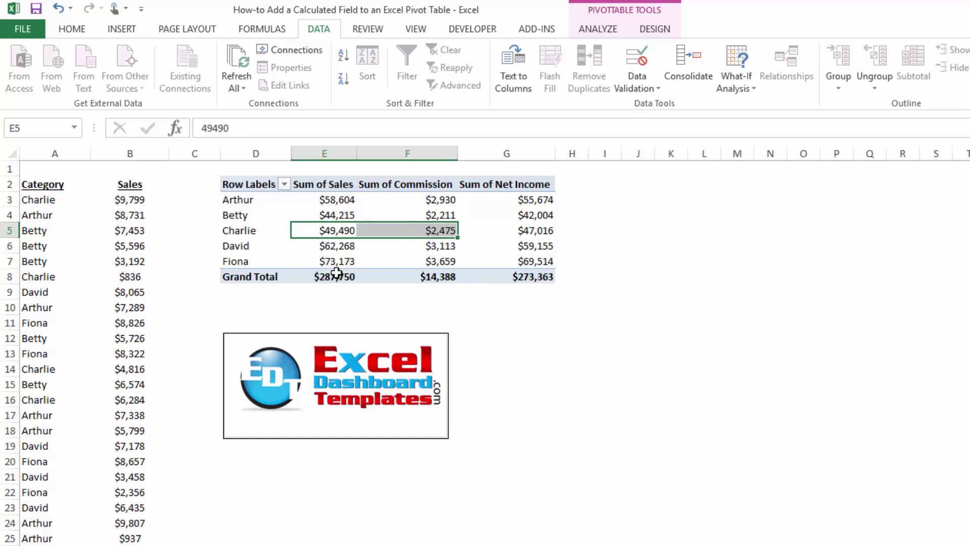
{"action": "left_click_drag", "start_coordinate": [336, 273], "coordinate": [521, 277]}
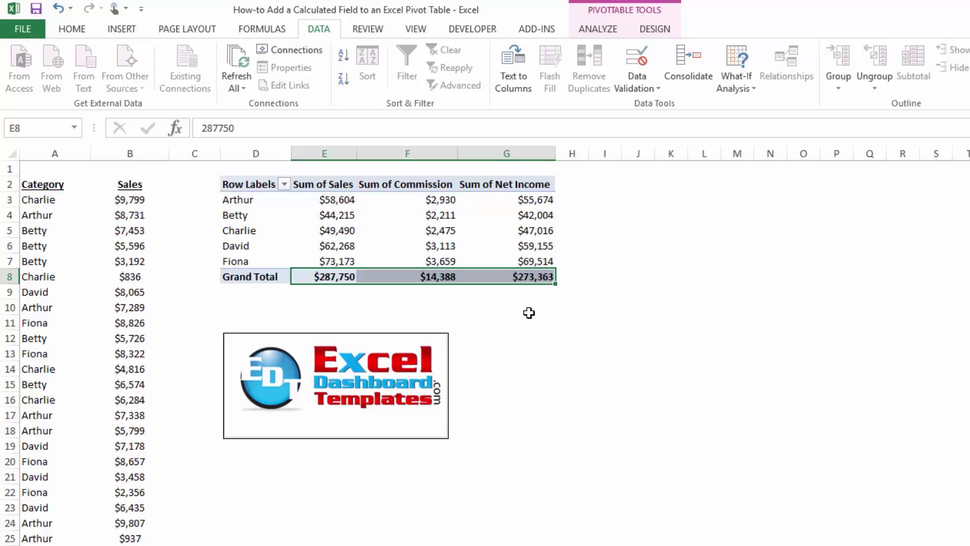
{"action": "left_click", "coordinate": [528, 313]}
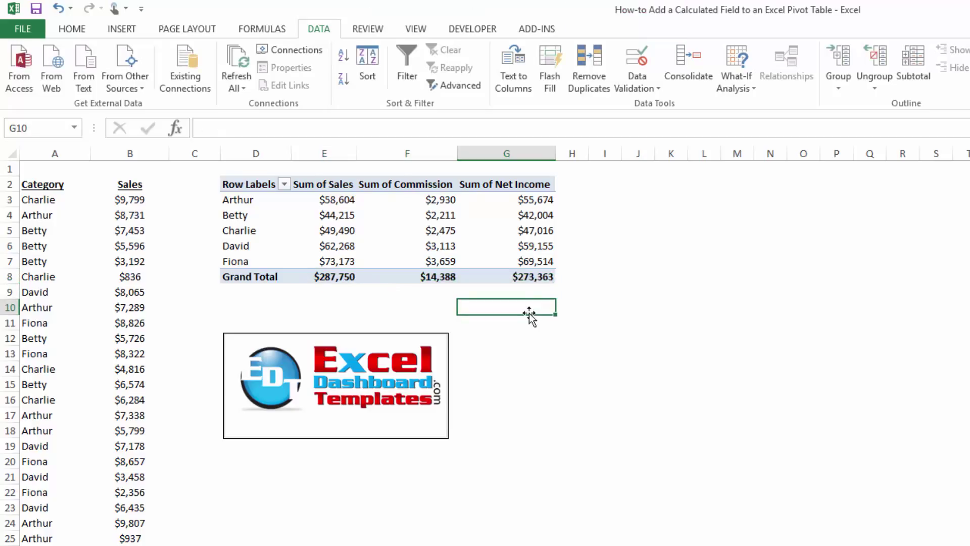
{"action": "left_click", "coordinate": [346, 231]}
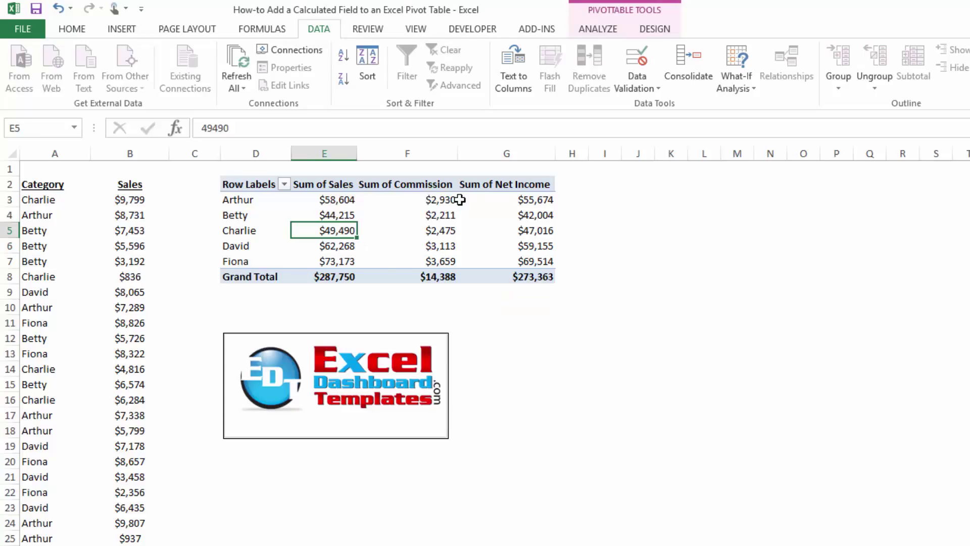
{"action": "left_click_drag", "start_coordinate": [425, 201], "coordinate": [419, 262]}
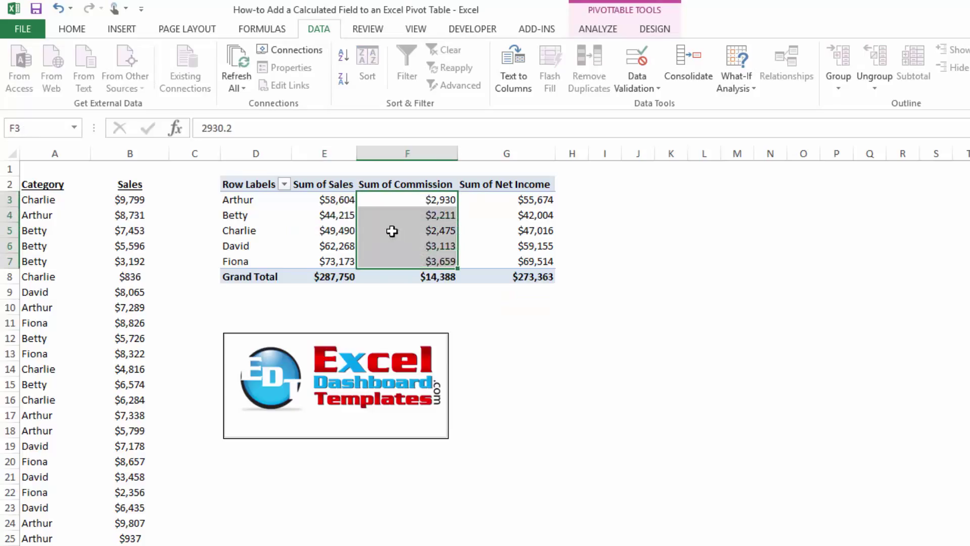
{"action": "left_click", "coordinate": [392, 231]}
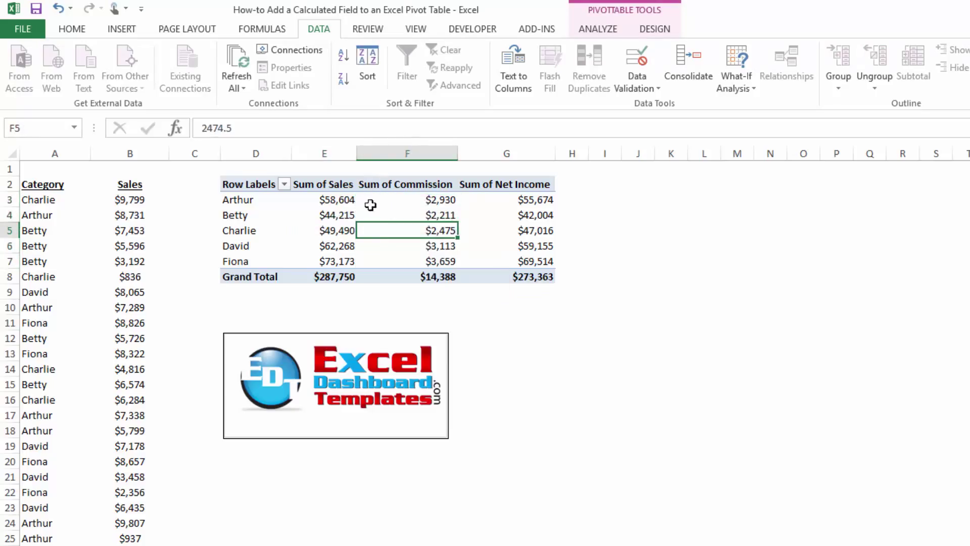
Step: Modify the Commission calculated field's formula to =Sales *0.10
{"action": "left_click", "coordinate": [329, 214]}
{"action": "left_click", "coordinate": [586, 23]}
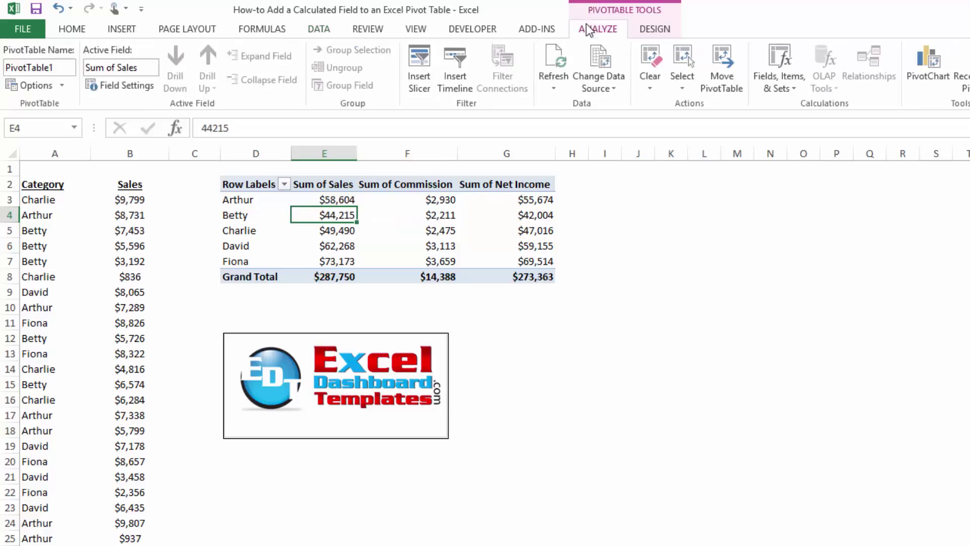
{"action": "left_click", "coordinate": [796, 68]}
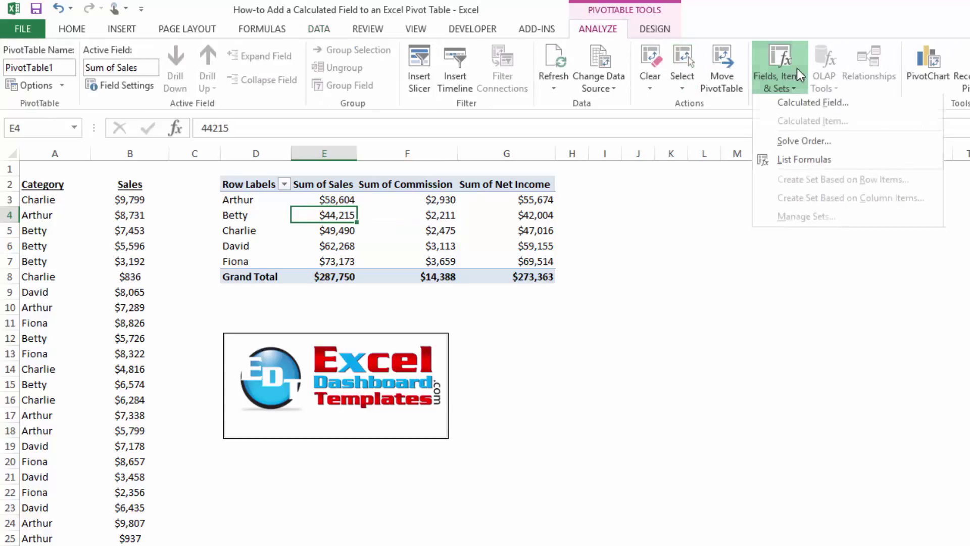
{"action": "left_click", "coordinate": [788, 105]}
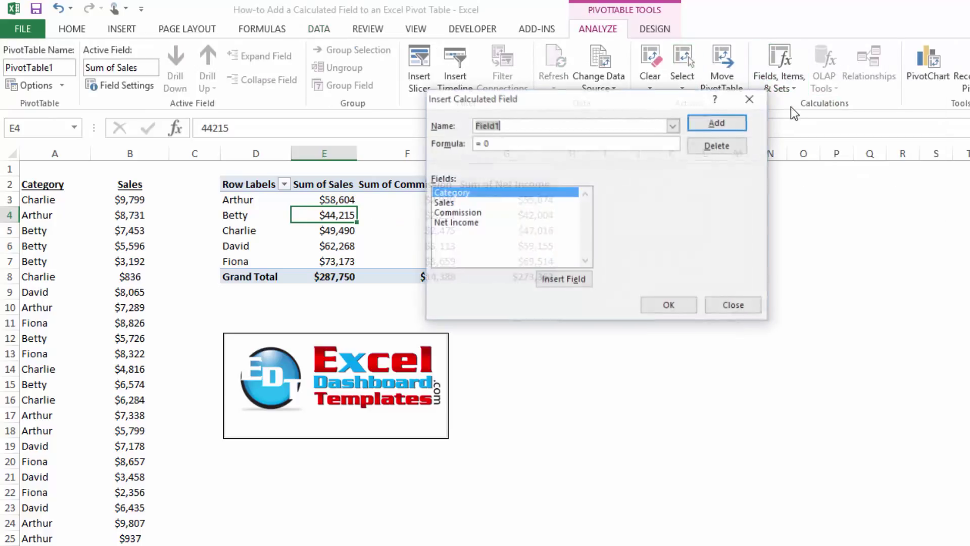
{"action": "left_click", "coordinate": [476, 212]}
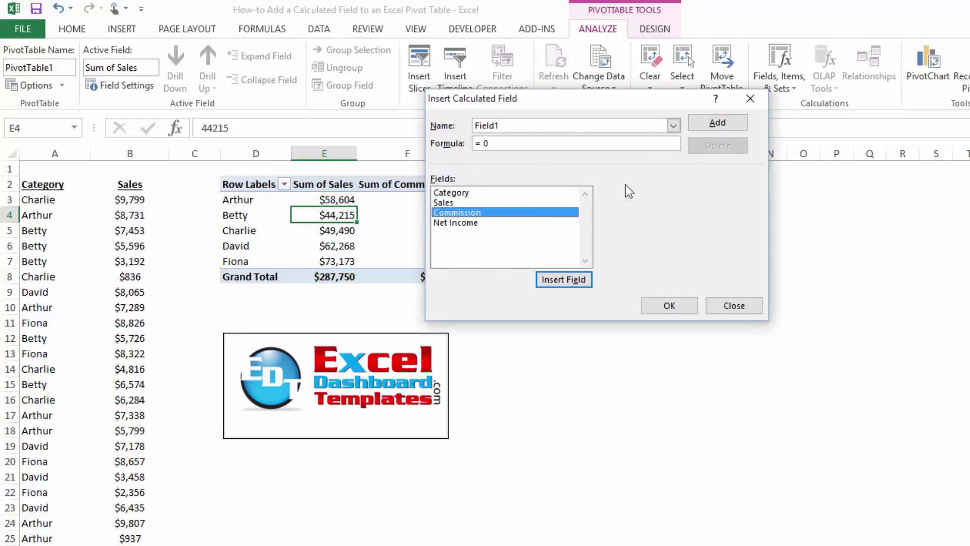
{"action": "left_click", "coordinate": [673, 126]}
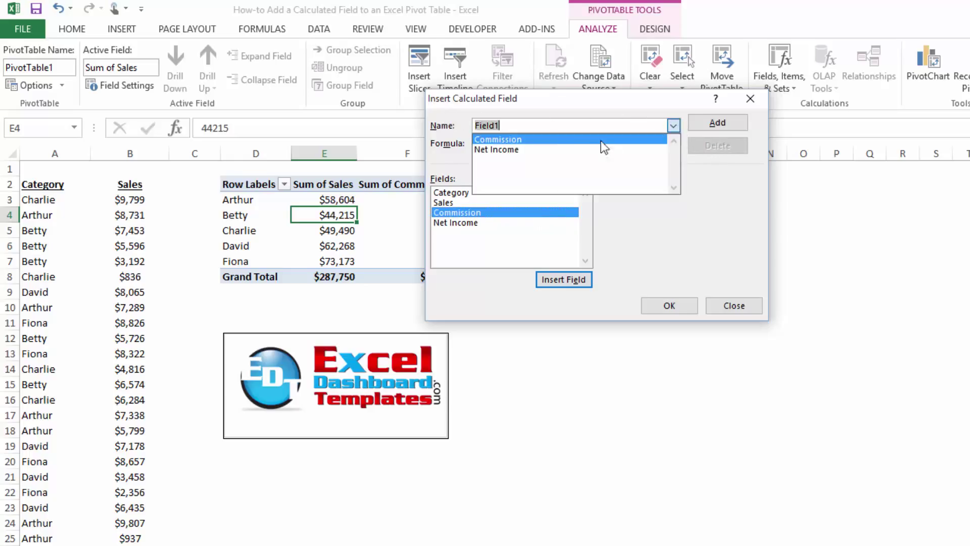
{"action": "left_click", "coordinate": [572, 140]}
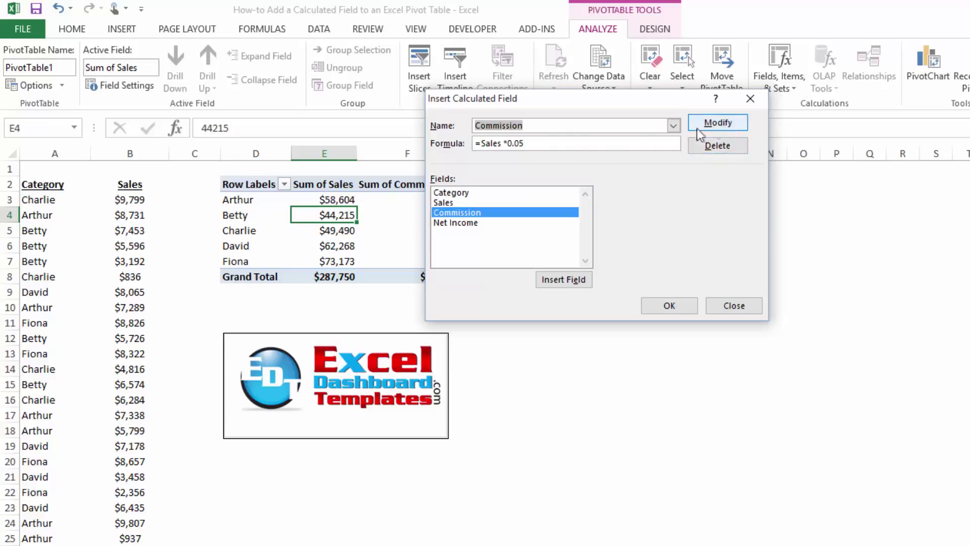
{"action": "left_click", "coordinate": [555, 142]}
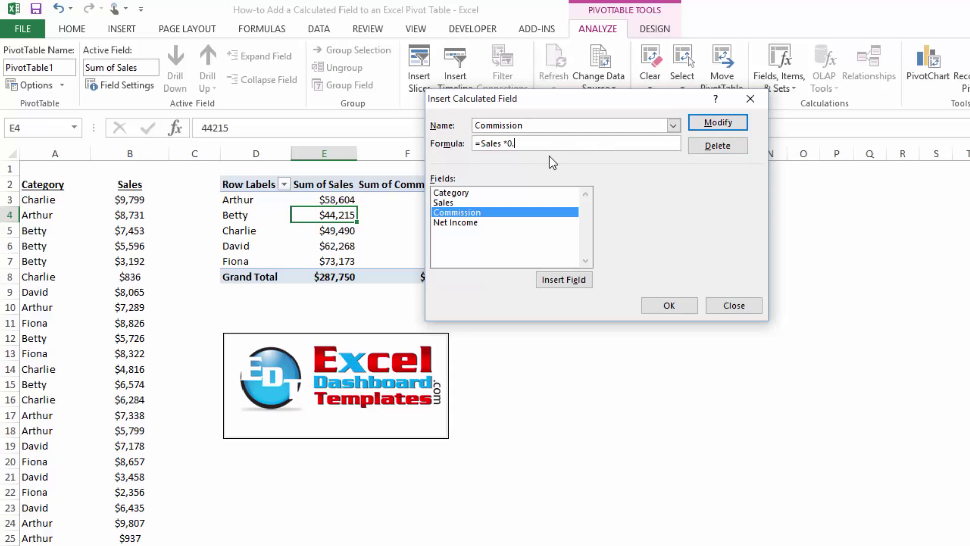
{"action": "left_click", "coordinate": [716, 126]}
{"action": "left_click", "coordinate": [669, 306]}
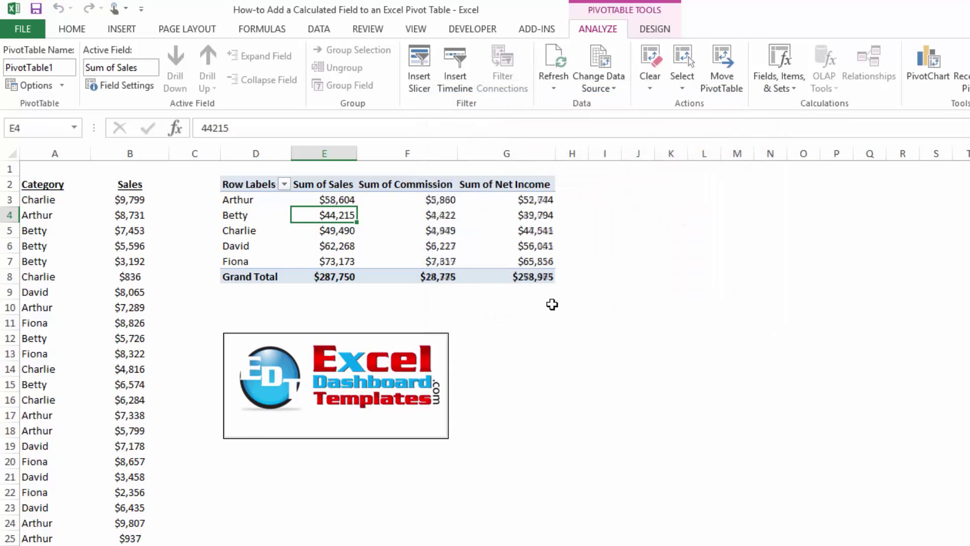
{"action": "left_click", "coordinate": [434, 278]}
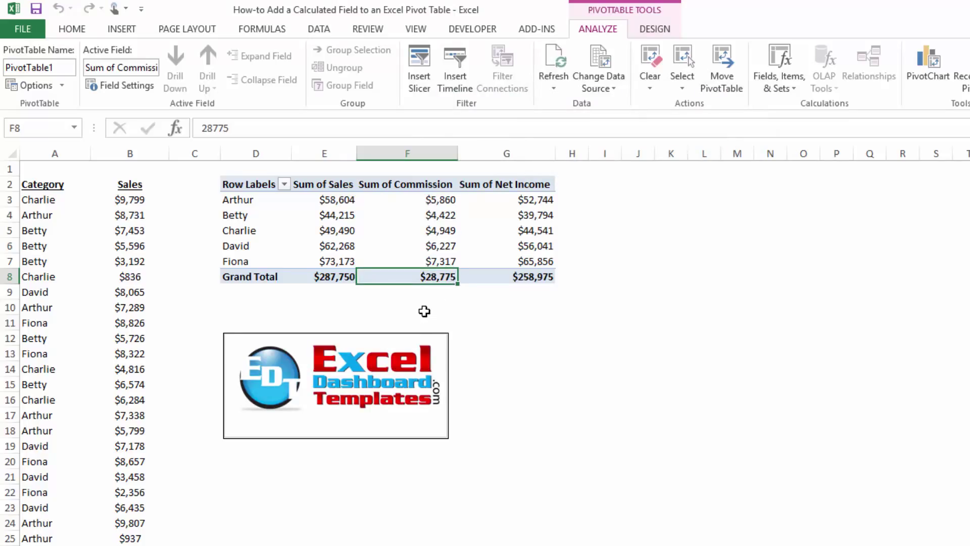
{"action": "left_click", "coordinate": [382, 304]}
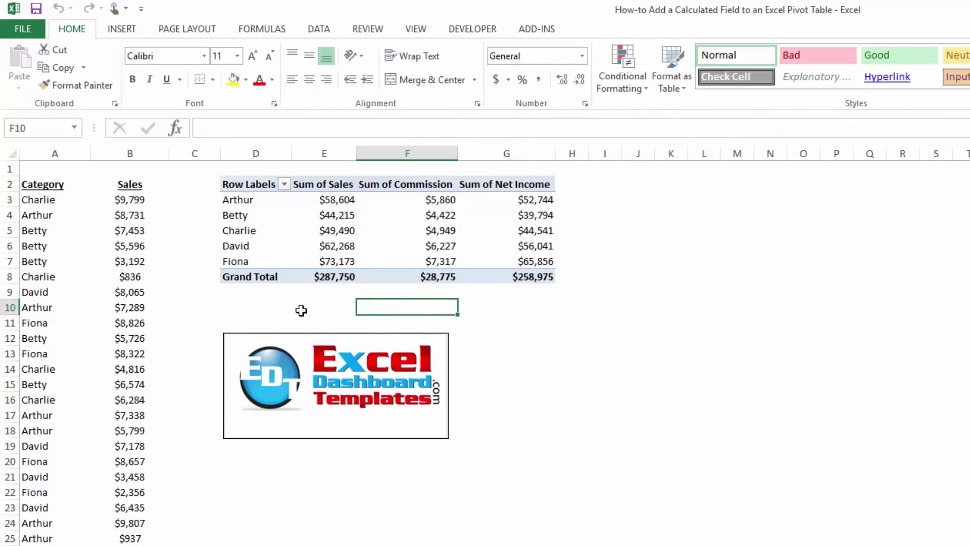
{"action": "left_click", "coordinate": [326, 214]}
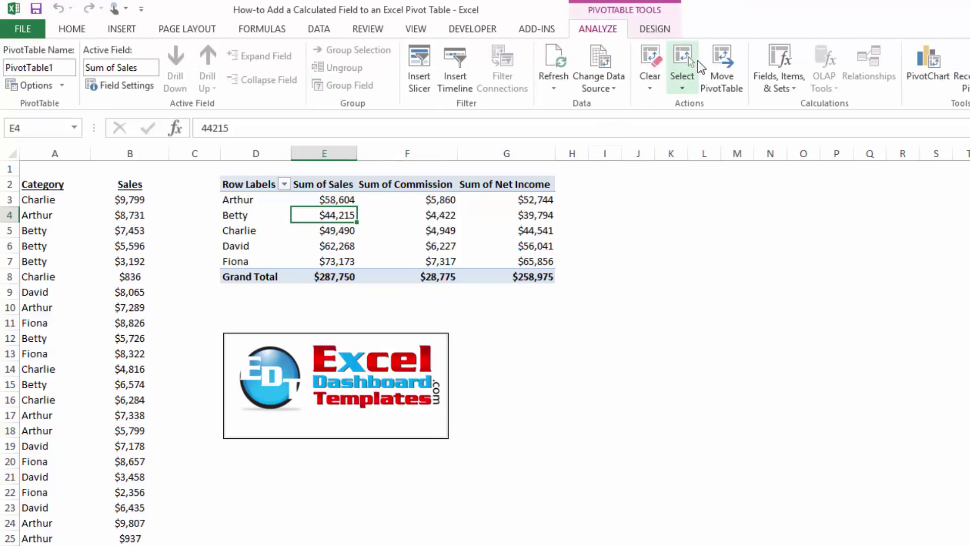
{"action": "left_click", "coordinate": [781, 76]}
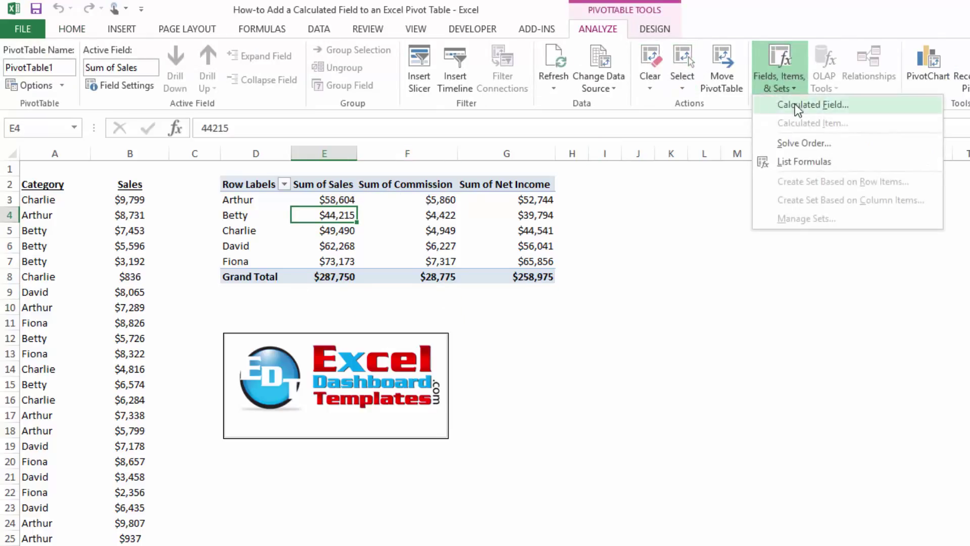
{"action": "left_click", "coordinate": [525, 385]}
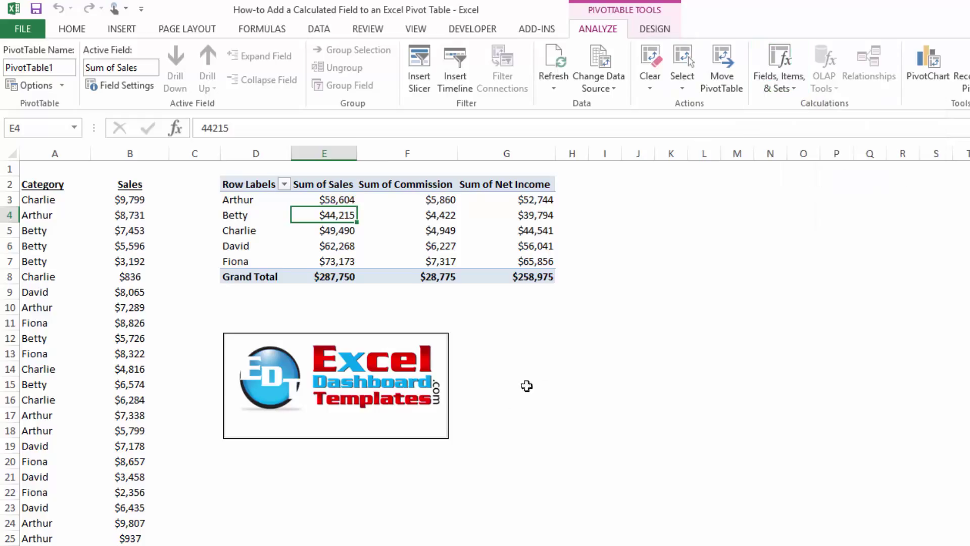
{"action": "left_click", "coordinate": [500, 462]}
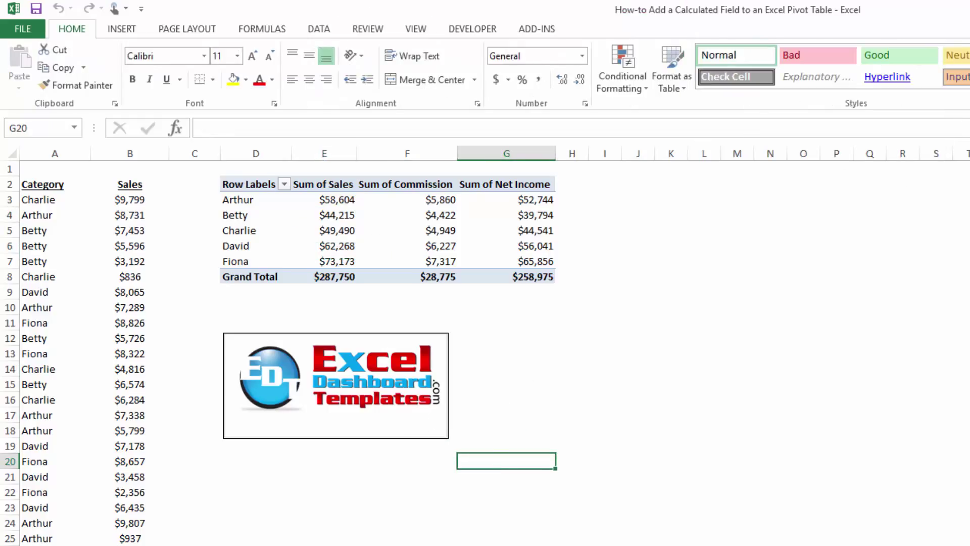